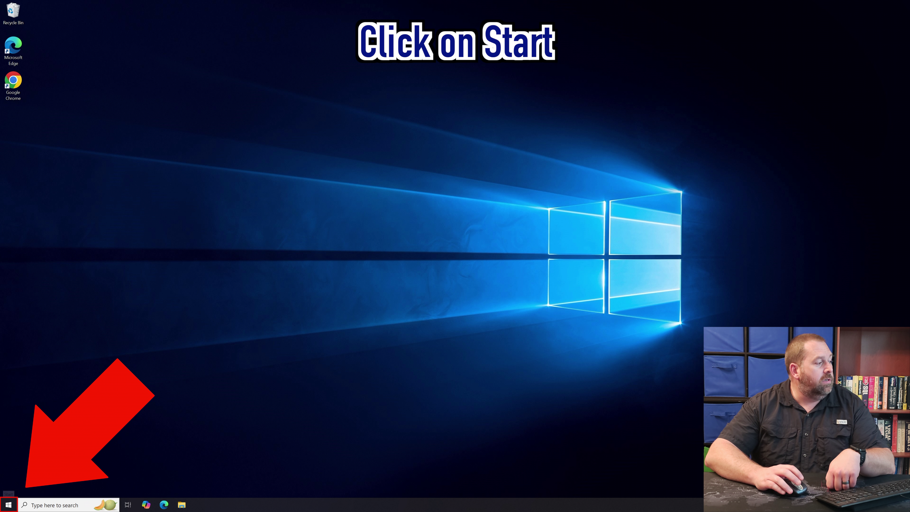
# - Launch Microsoft Edge from the M section of the Start menu's app list
pyautogui.click(9, 504)
pyautogui.scroll(-3, 50, 445)
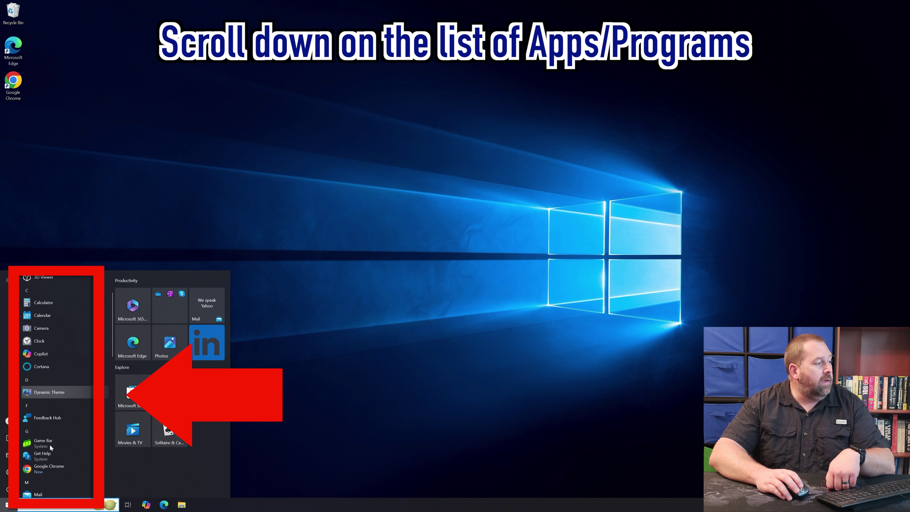
pyautogui.scroll(-3, 50, 445)
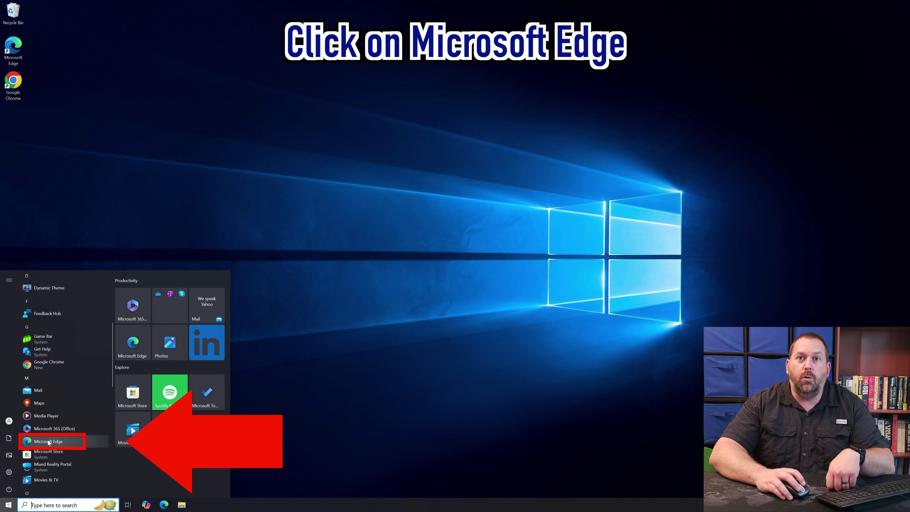
pyautogui.click(48, 440)
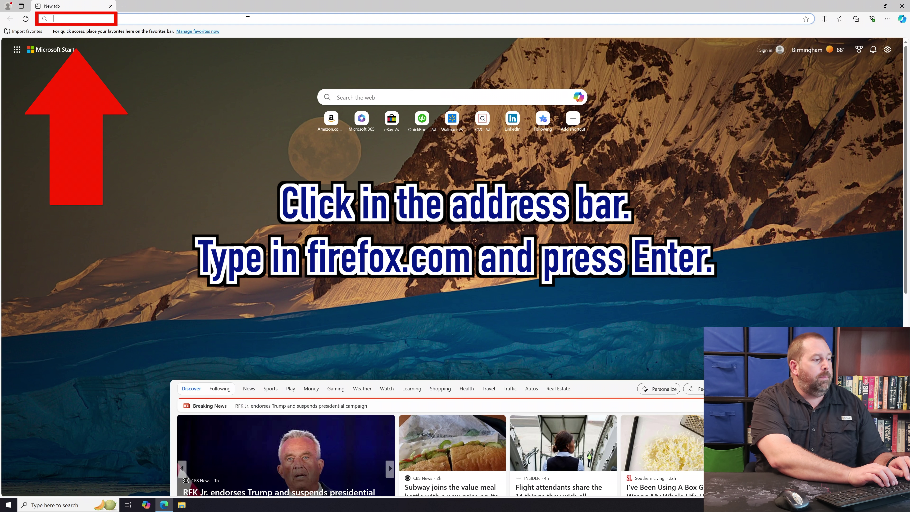
# - Load firefox.com in Edge and download Firefox Installer.exe
pyautogui.write('firefo')
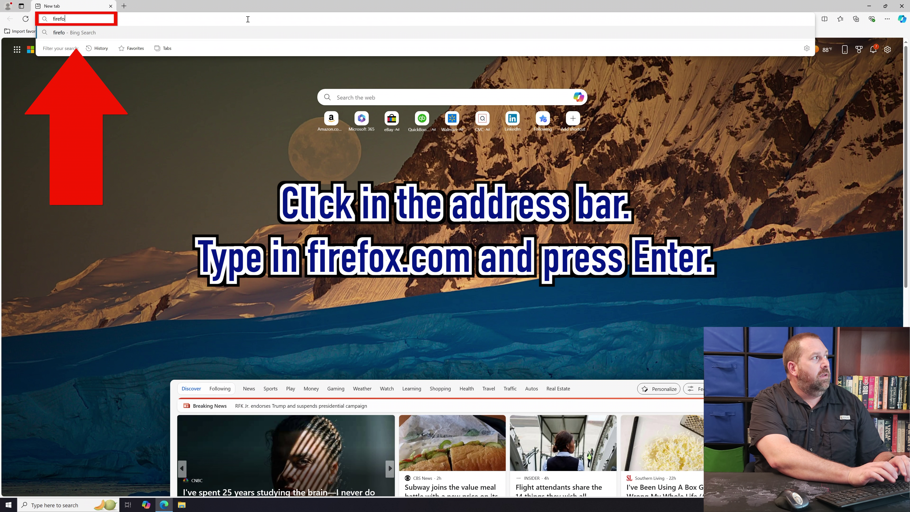
pyautogui.write('x.com')
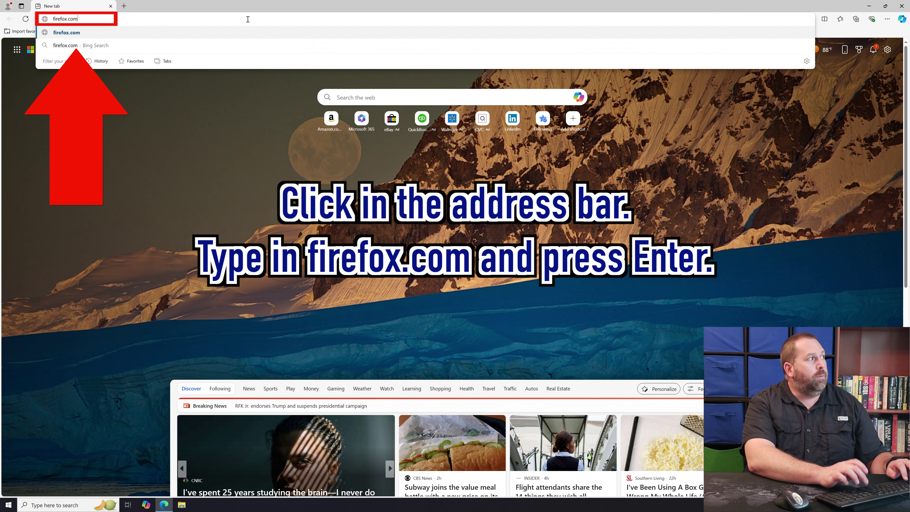
pyautogui.press('Return')
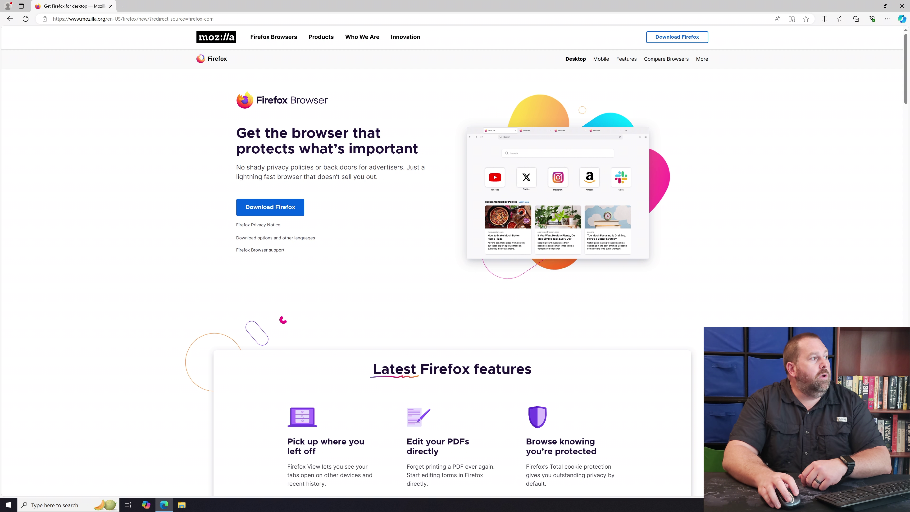
pyautogui.click(284, 212)
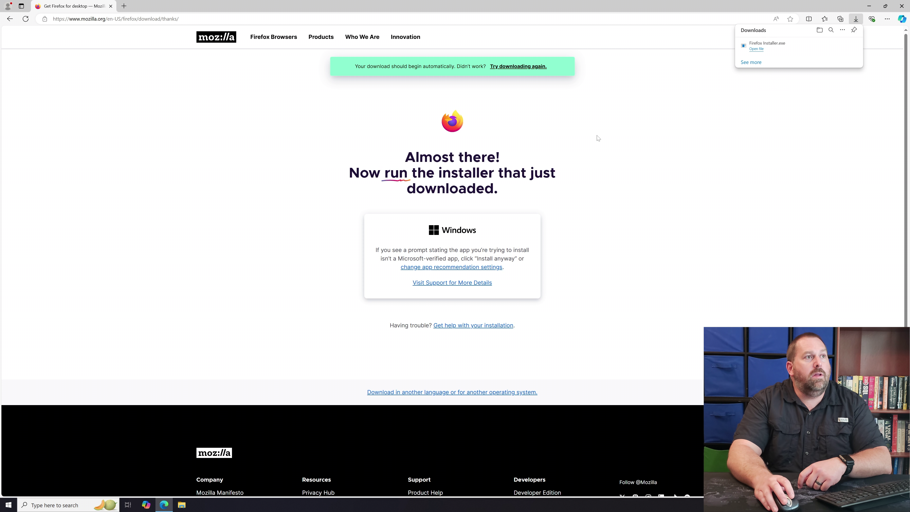
pyautogui.moveTo(790, 47)
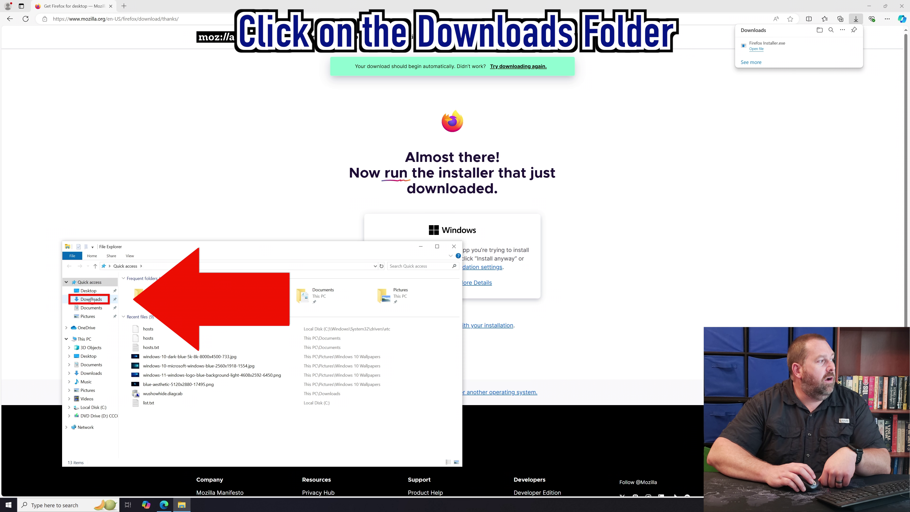
# - Run Firefox Installer.exe from Downloads as administrator and approve the UAC prompt
pyautogui.click(91, 299)
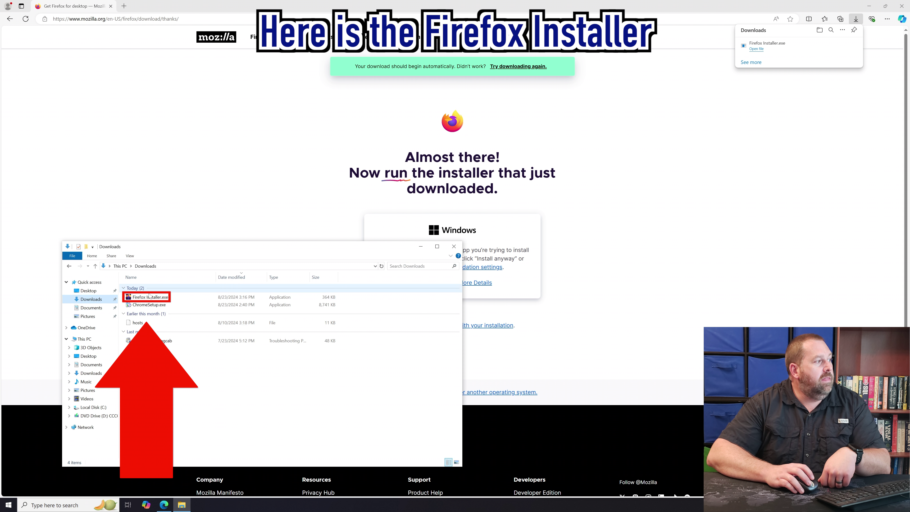
pyautogui.click(148, 297)
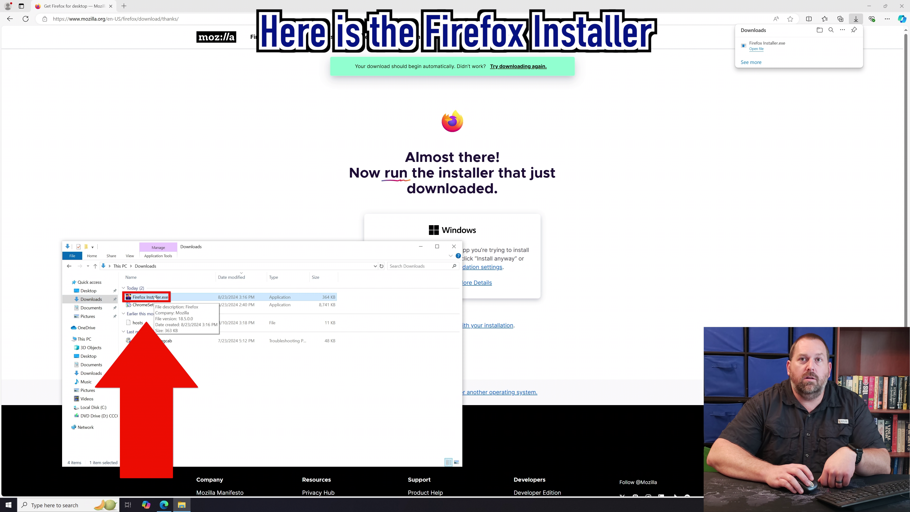
pyautogui.rightClick(155, 298)
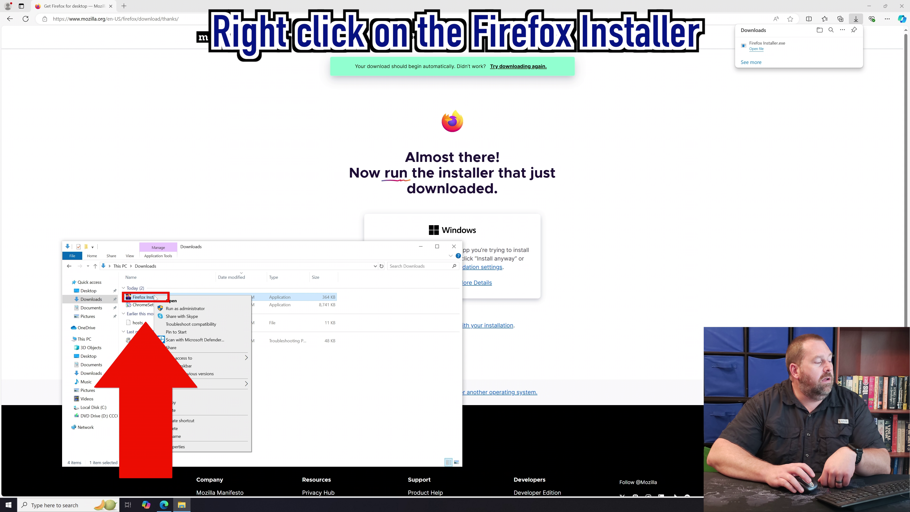
pyautogui.click(175, 308)
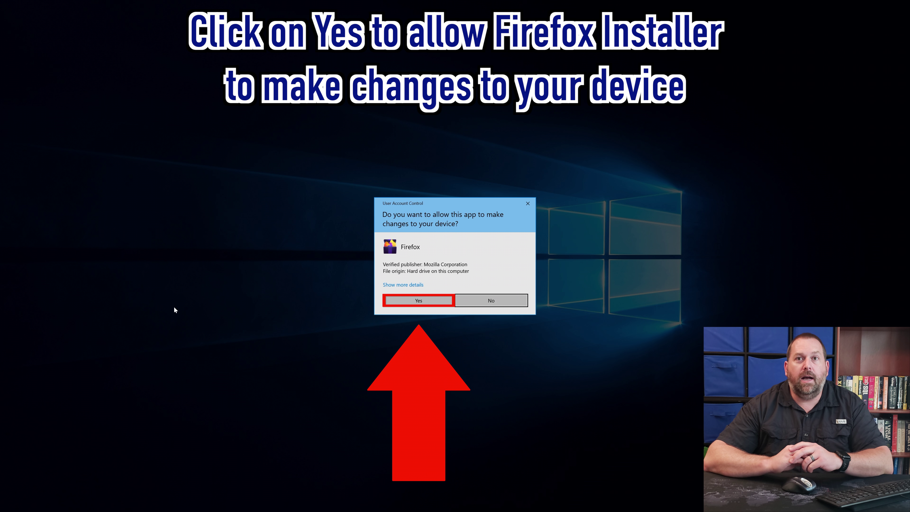
pyautogui.click(405, 300)
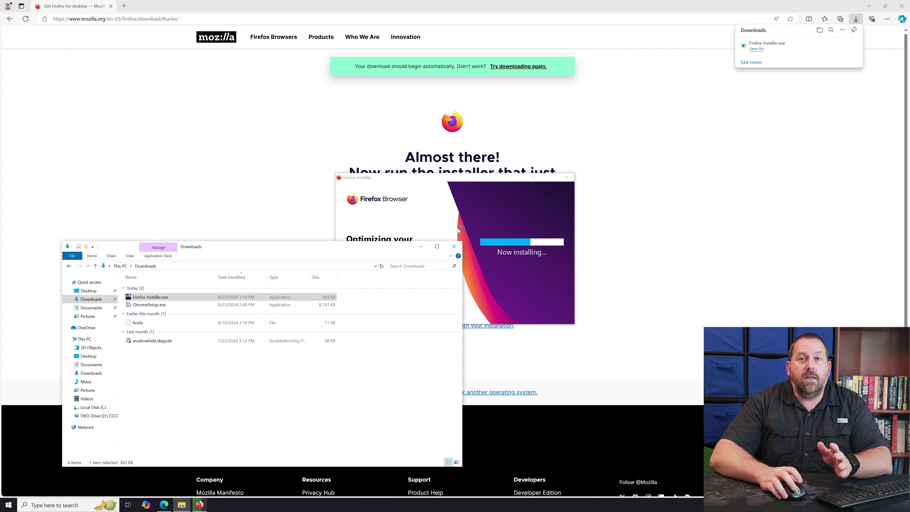
# - Bring the Firefox installer forward and let it finish installing to the Welcome screen
pyautogui.click(471, 206)
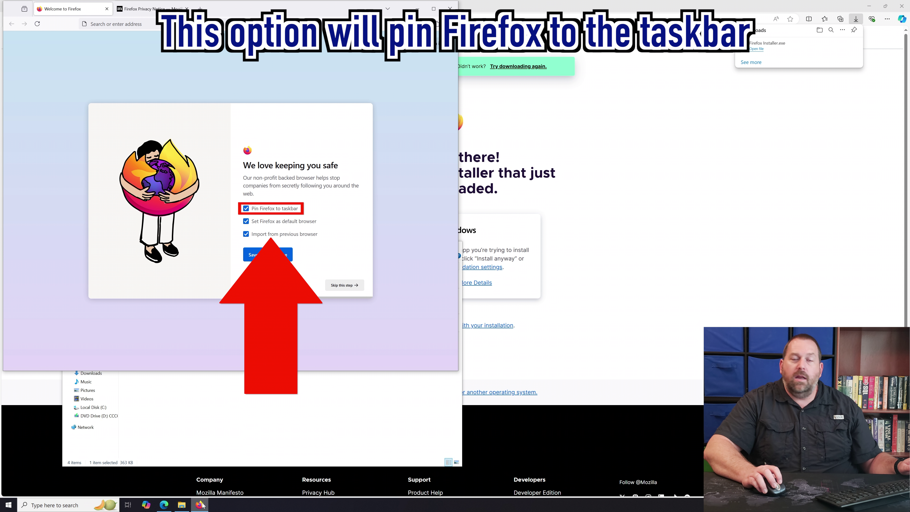
pyautogui.moveTo(202, 505)
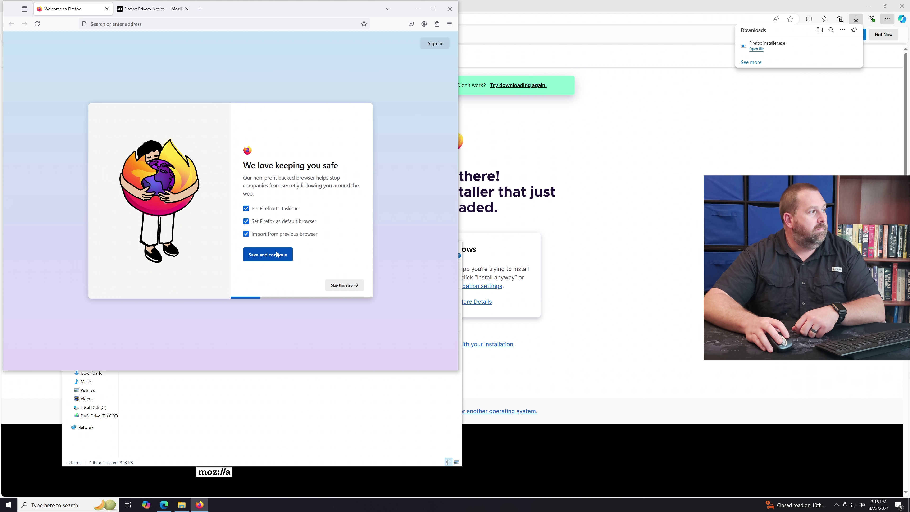
# - Save the welcome choices, confirm taskbar pinning, and import data from Microsoft Edge Profile 1
pyautogui.click(277, 255)
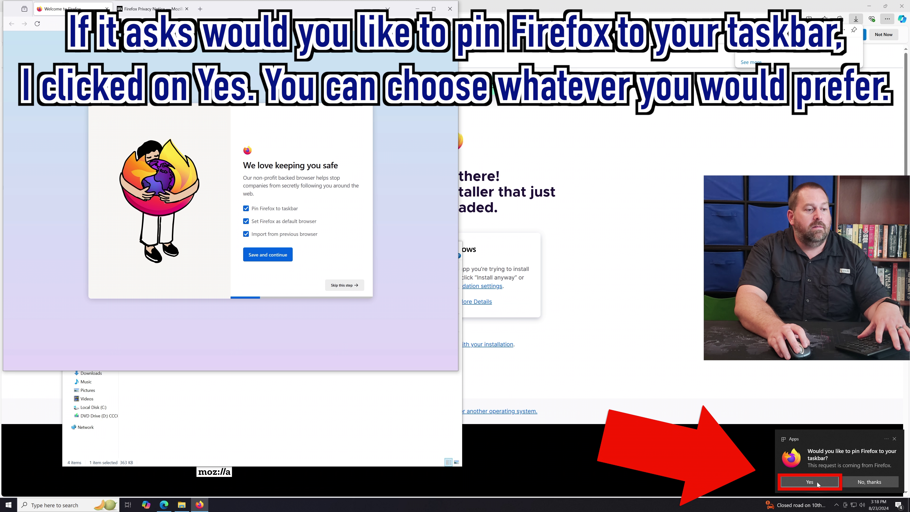
pyautogui.click(817, 482)
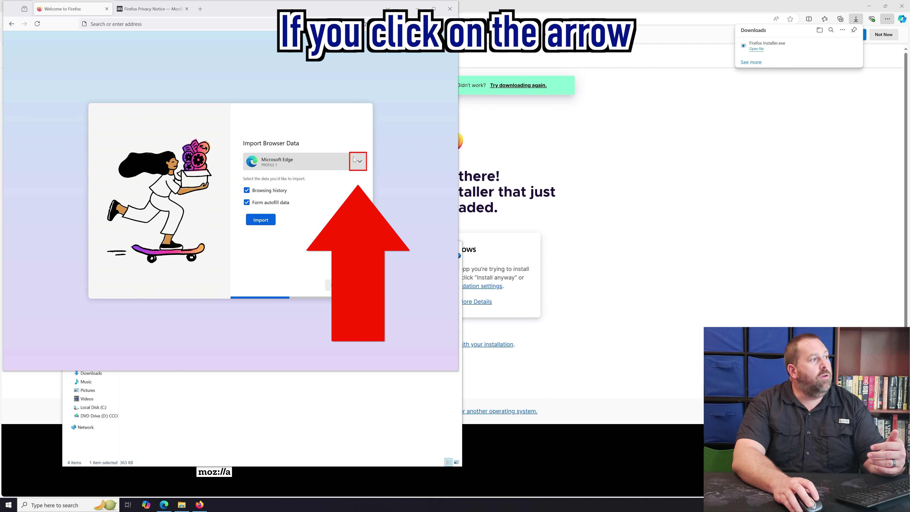
pyautogui.click(361, 161)
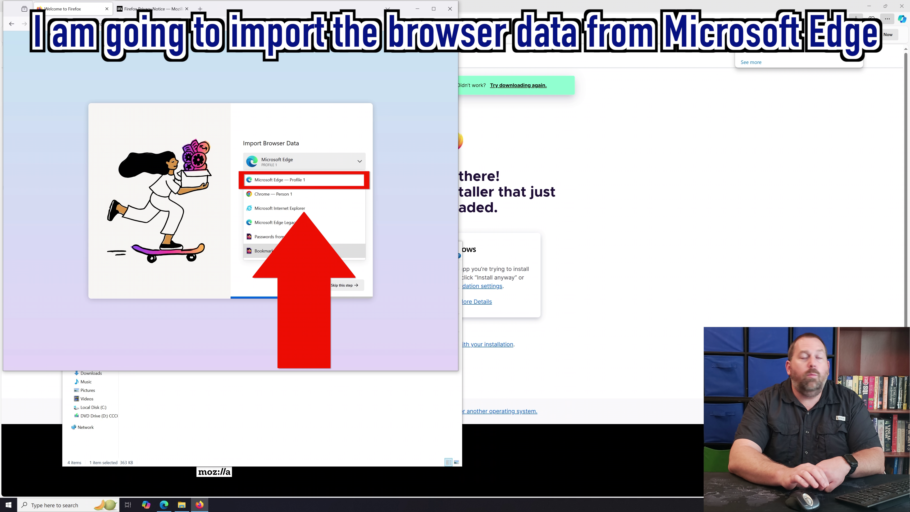
pyautogui.click(284, 182)
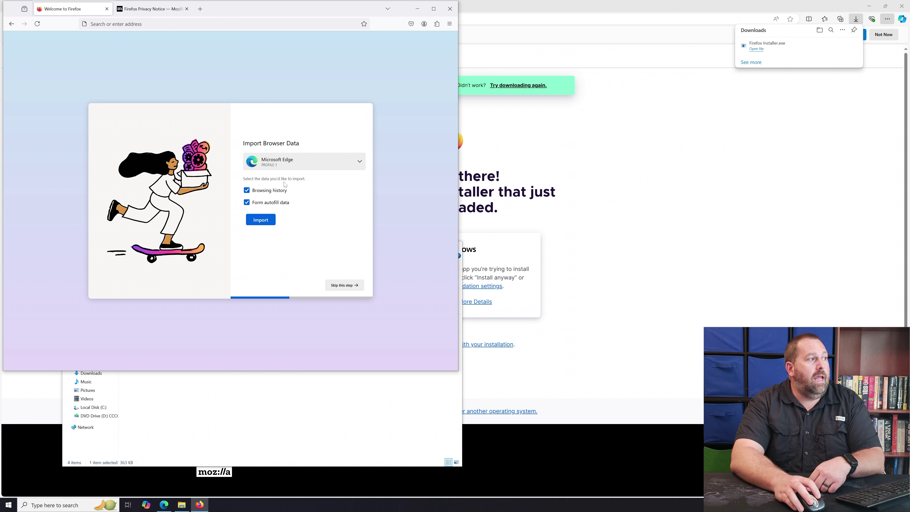
pyautogui.click(268, 221)
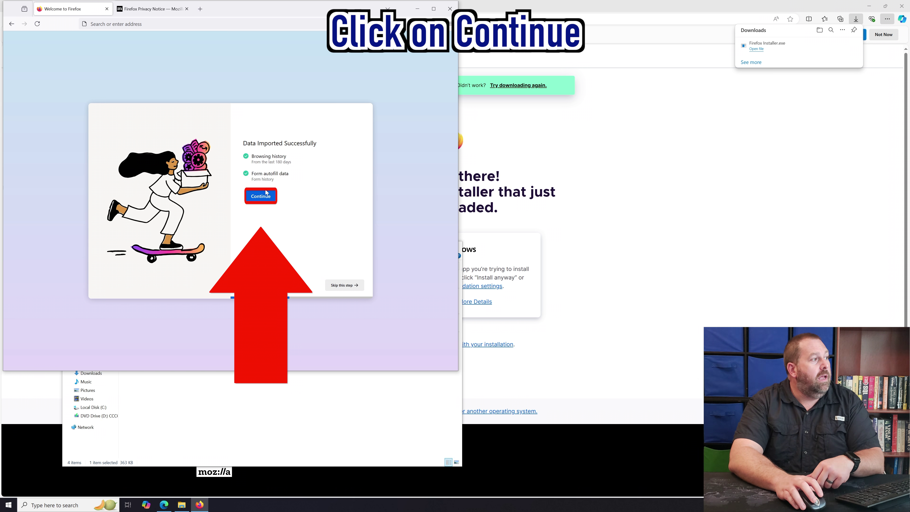
# - Continue past the import, then skip the mobile sync and add-on personalization pages
pyautogui.click(264, 198)
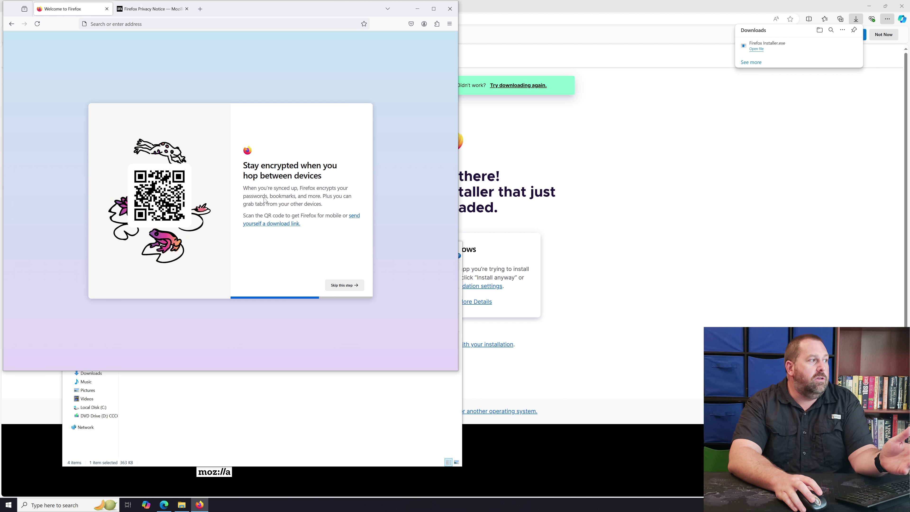
pyautogui.click(356, 286)
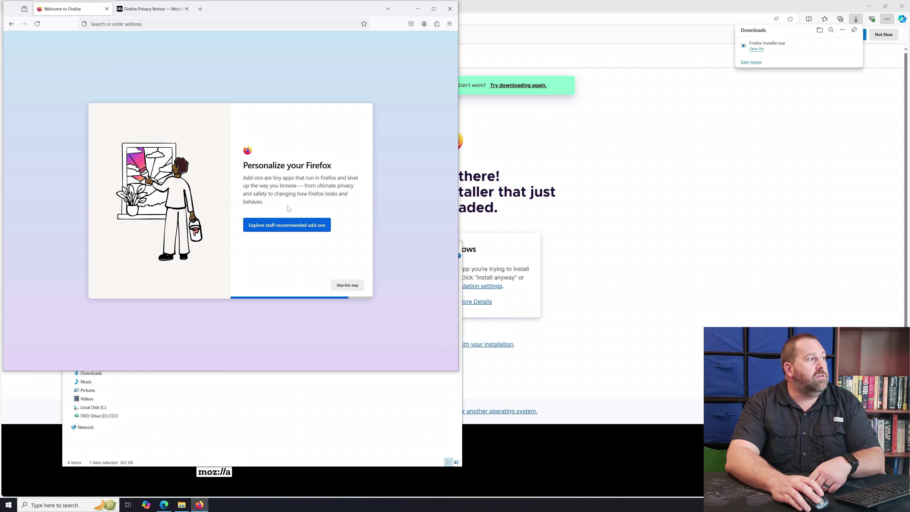
pyautogui.moveTo(264, 177); pyautogui.dragTo(283, 204)
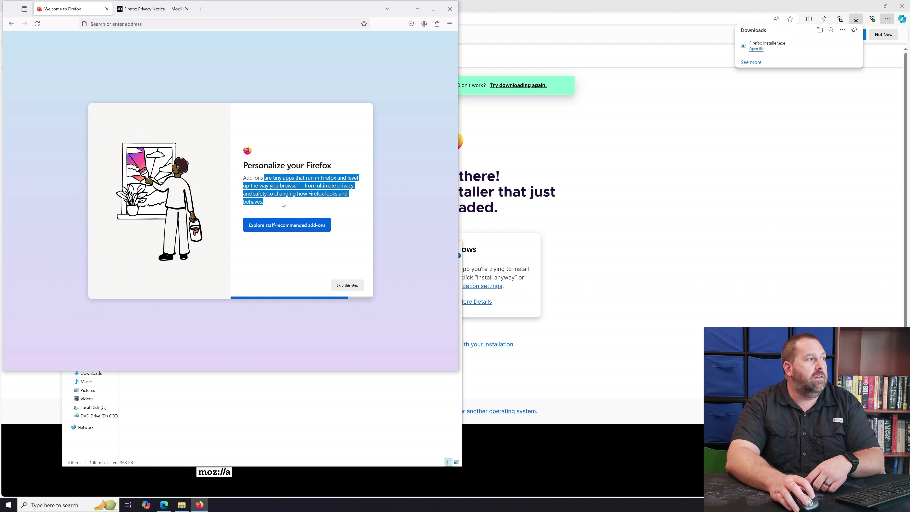
pyautogui.click(283, 203)
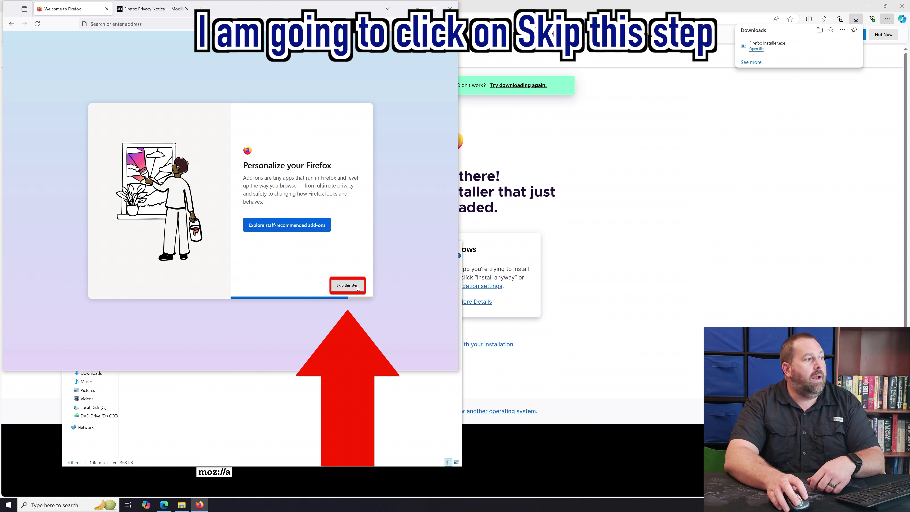
pyautogui.click(347, 285)
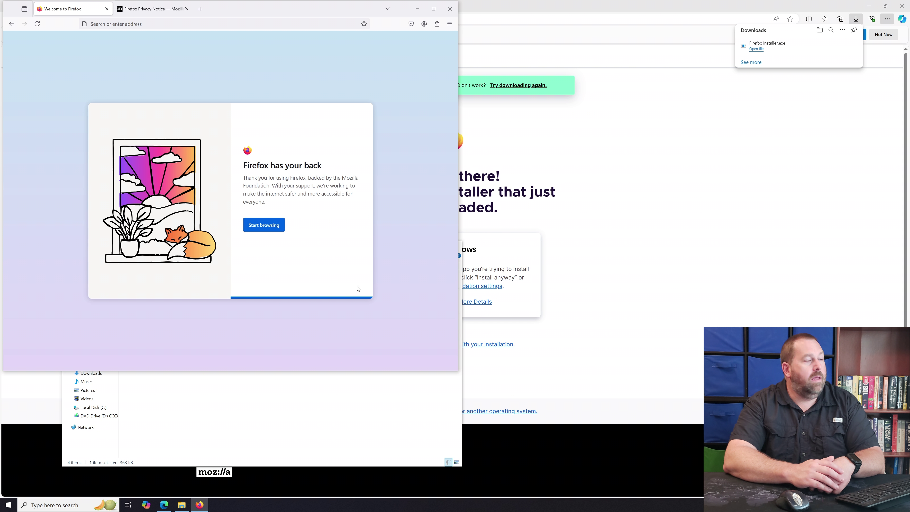
# - Finish onboarding with Start browsing and go to youtube.com
pyautogui.click(264, 225)
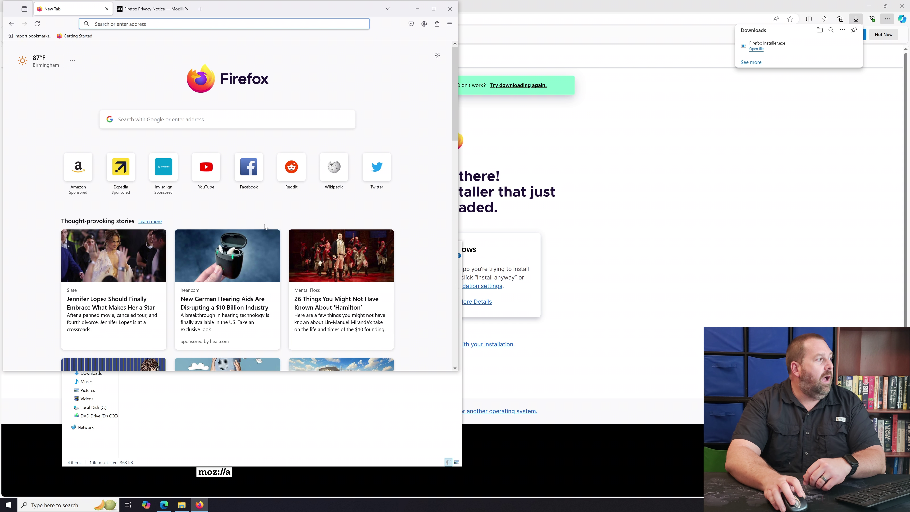
pyautogui.click(140, 25)
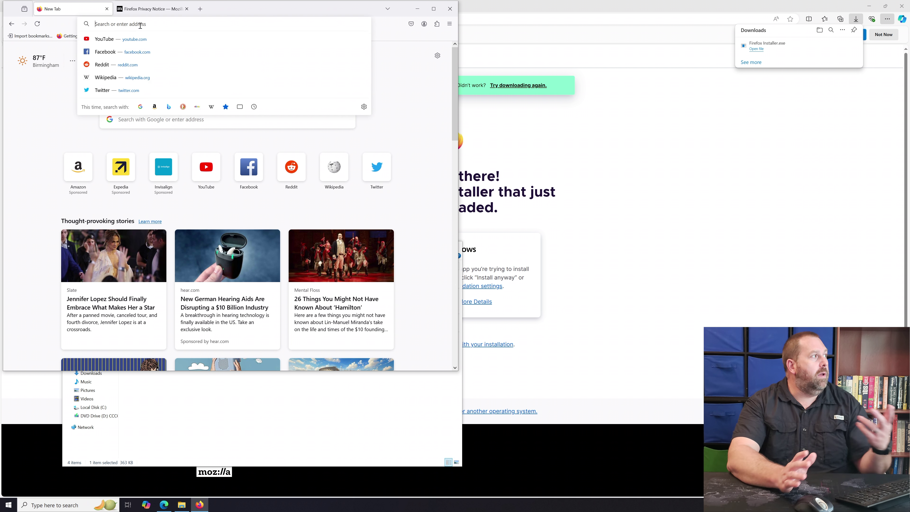
pyautogui.write('youtube.com')
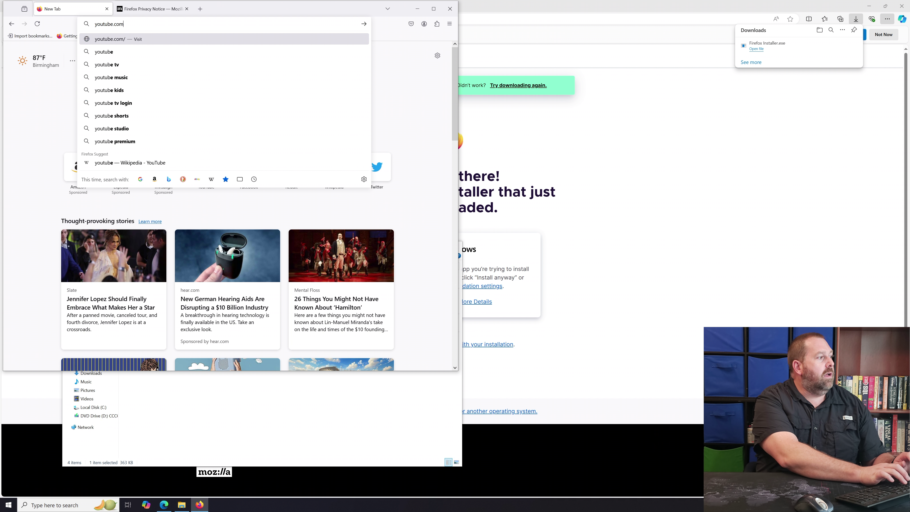
pyautogui.press('Return')
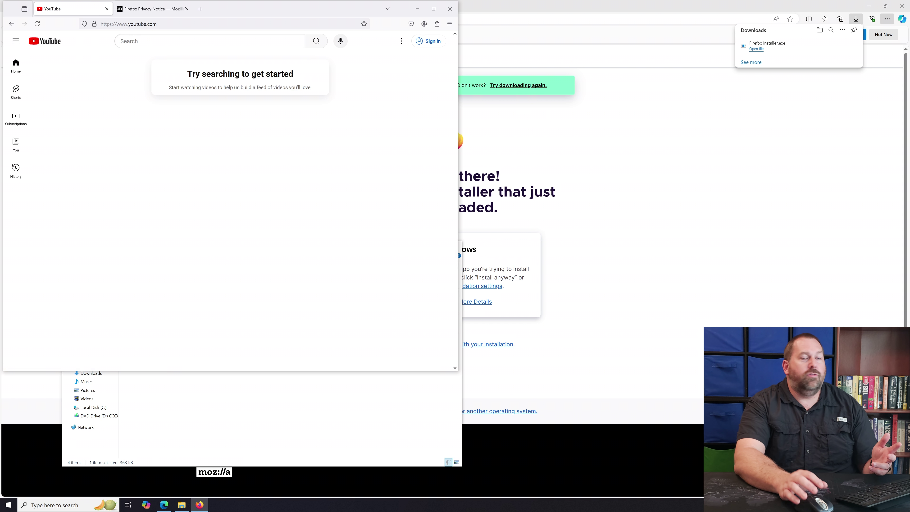
# - Search YouTube for 'it101'
pyautogui.click(141, 41)
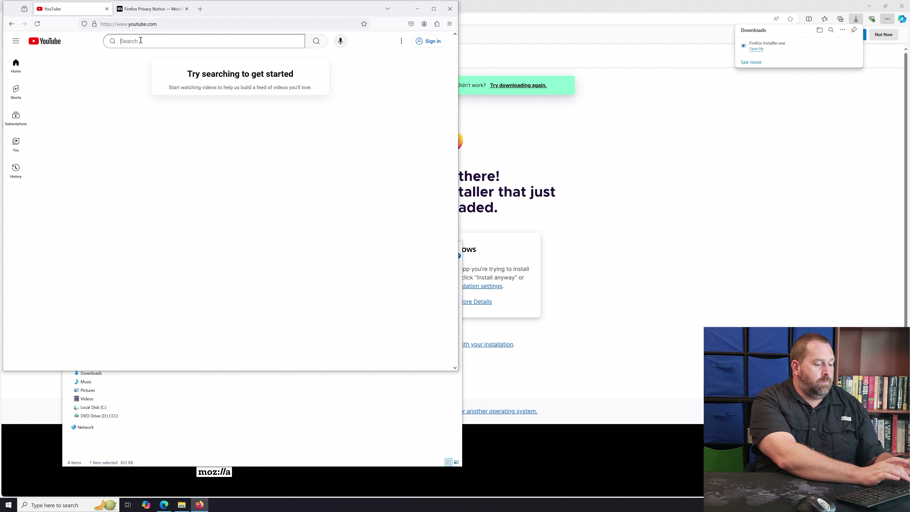
pyautogui.write('it101')
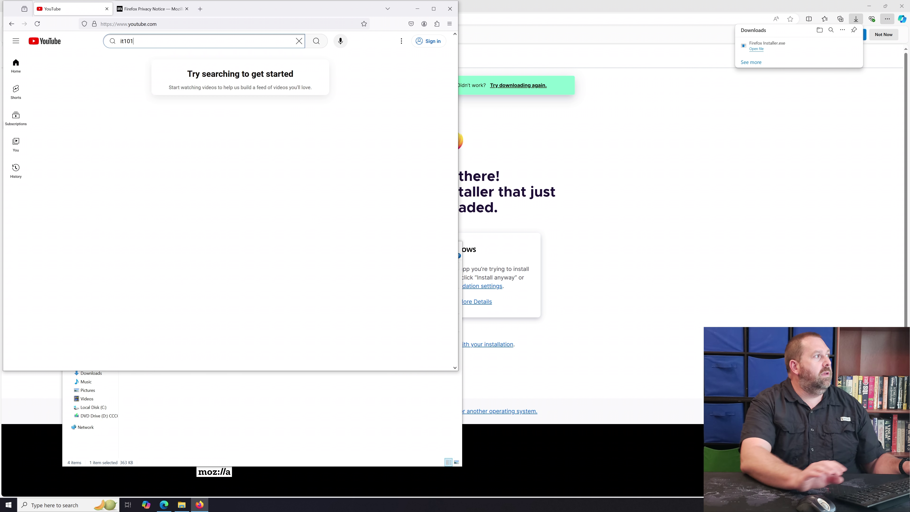
pyautogui.press('Return')
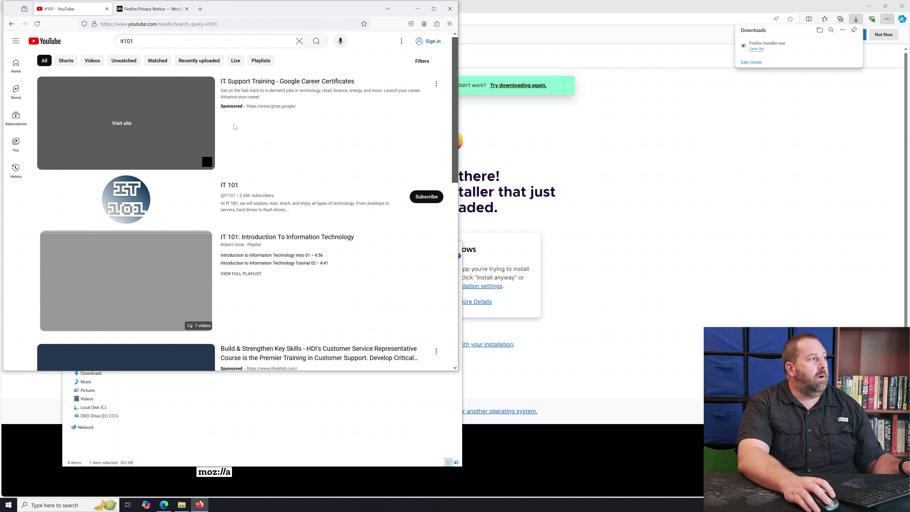
# - Open the IT 101 channel from the 'it101' search results
pyautogui.click(230, 184)
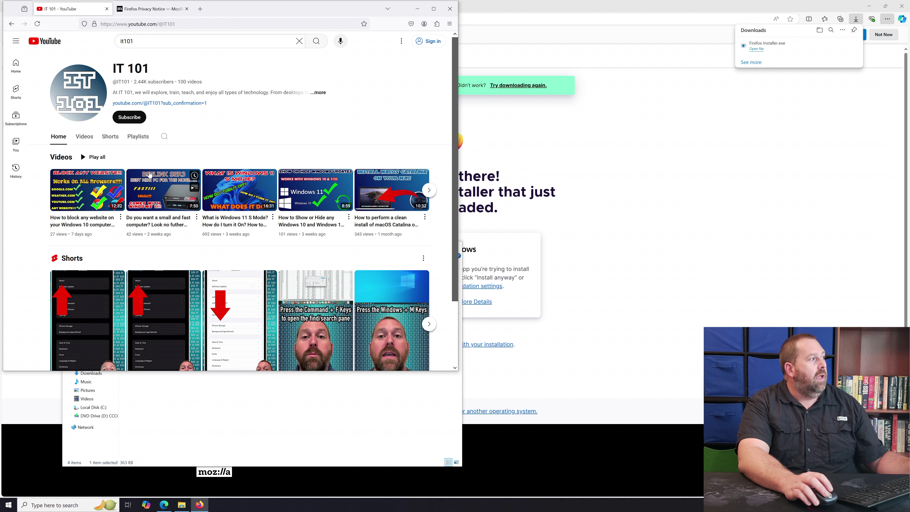
pyautogui.moveTo(103, 193)
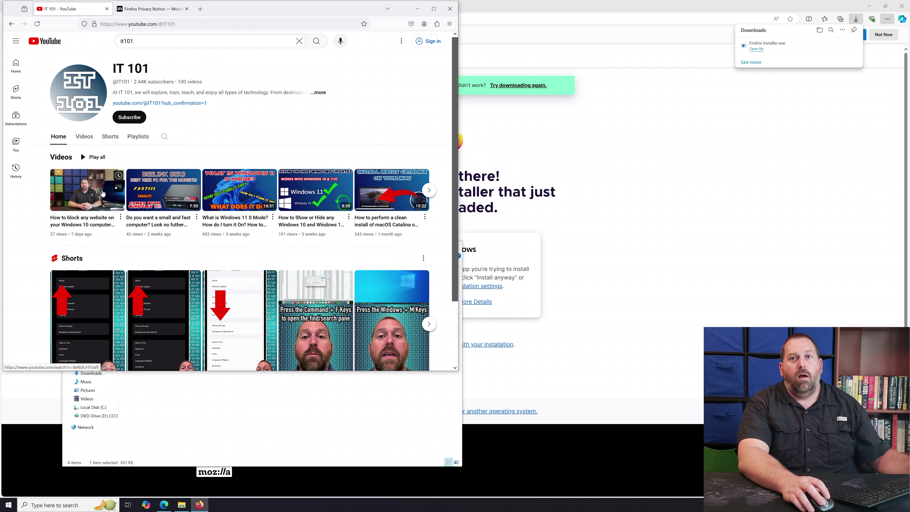